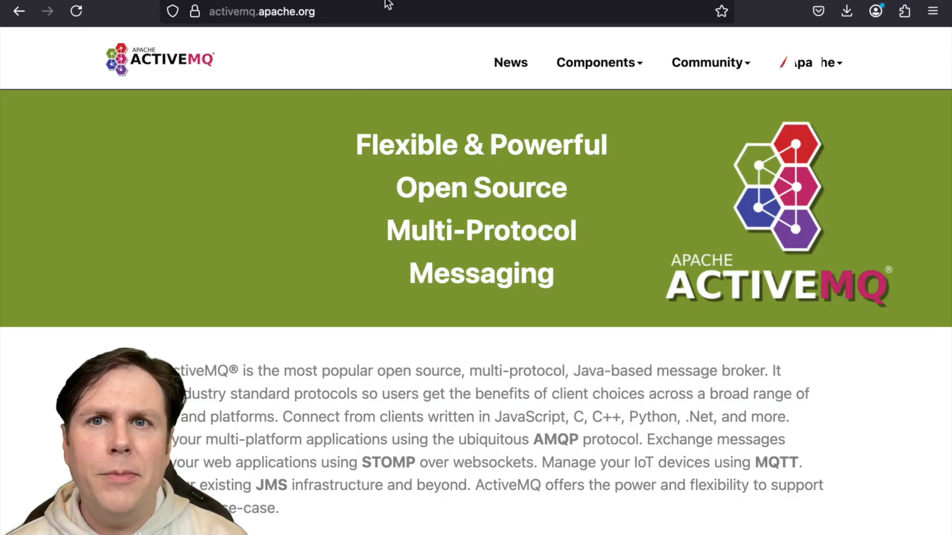
- Switch to the Lucidchart tab showing the JMS producer–queue–consumer diagram
{"action": "key", "text": "ctrl+Tab"}
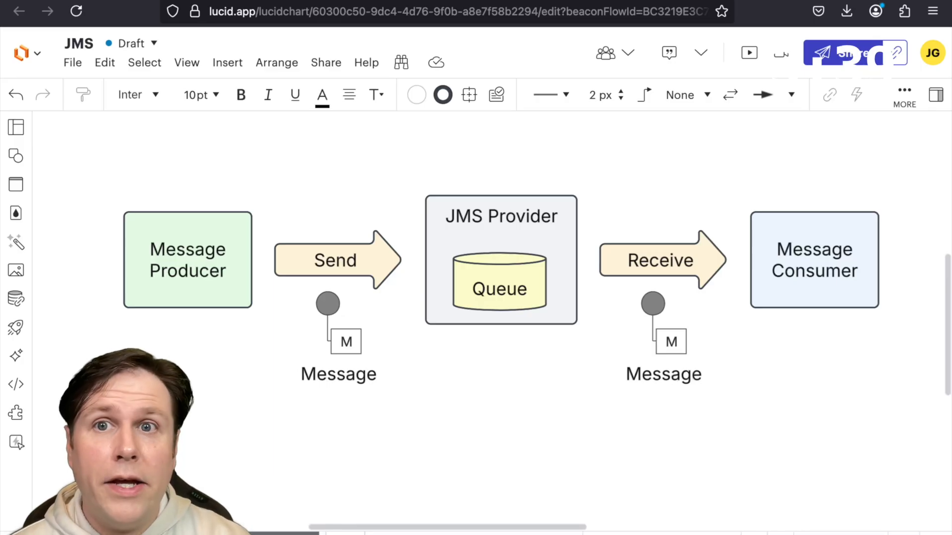
- Return to the ActiveMQ tab and open the ActiveMQ Classic overview from its card
{"action": "key", "text": "ctrl+Tab"}
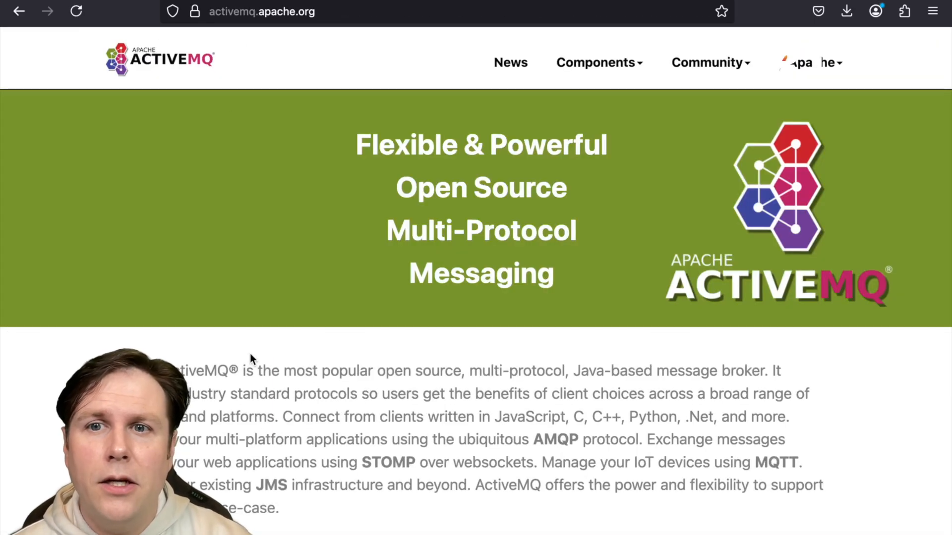
{"action": "scroll", "coordinate": [248, 377], "scroll_direction": "down", "scroll_amount": 2}
{"action": "scroll", "coordinate": [248, 377], "scroll_direction": "down", "scroll_amount": 4}
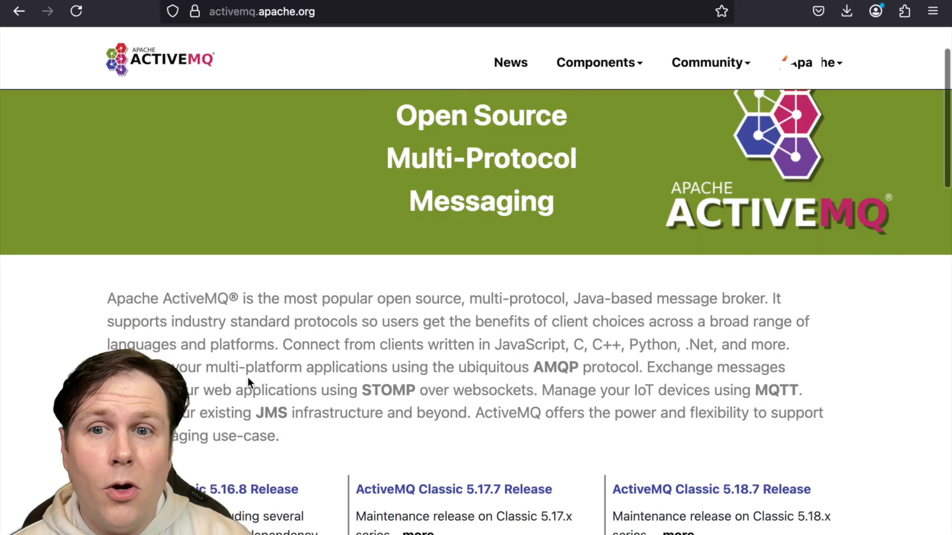
{"action": "scroll", "coordinate": [248, 376], "scroll_direction": "down", "scroll_amount": 2}
{"action": "scroll", "coordinate": [247, 377], "scroll_direction": "down", "scroll_amount": 3}
{"action": "scroll", "coordinate": [247, 377], "scroll_direction": "down", "scroll_amount": 2}
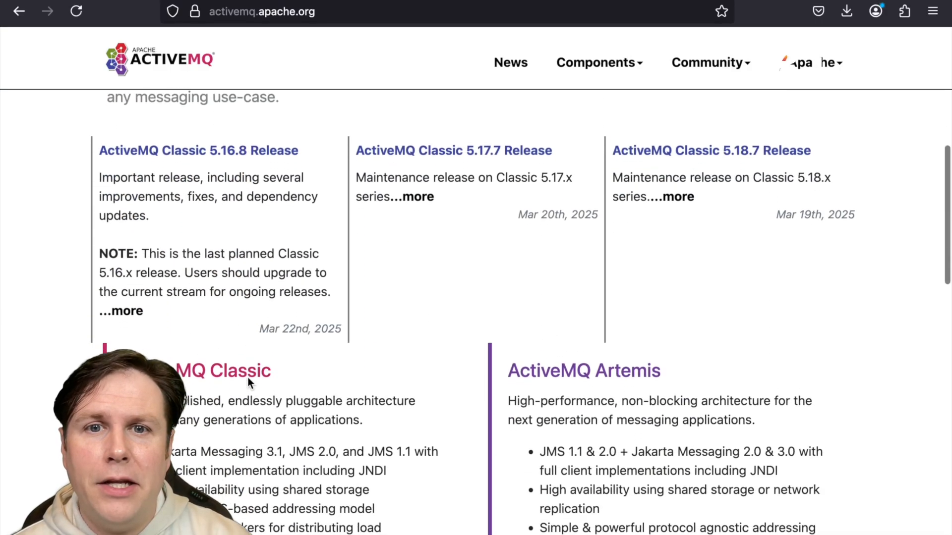
{"action": "scroll", "coordinate": [247, 377], "scroll_direction": "down", "scroll_amount": 2}
{"action": "scroll", "coordinate": [247, 377], "scroll_direction": "down", "scroll_amount": 1}
{"action": "scroll", "coordinate": [249, 414], "scroll_direction": "down", "scroll_amount": 2}
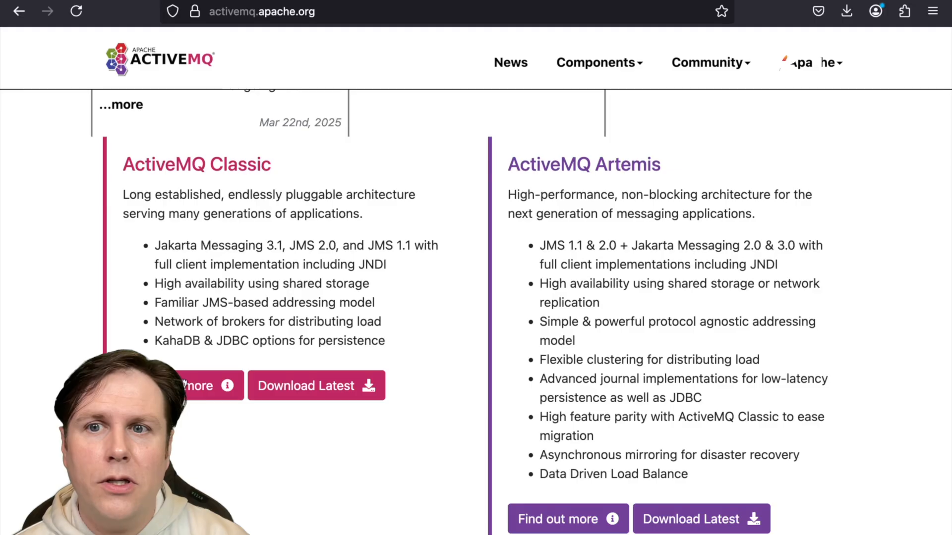
{"action": "left_click", "coordinate": [263, 168]}
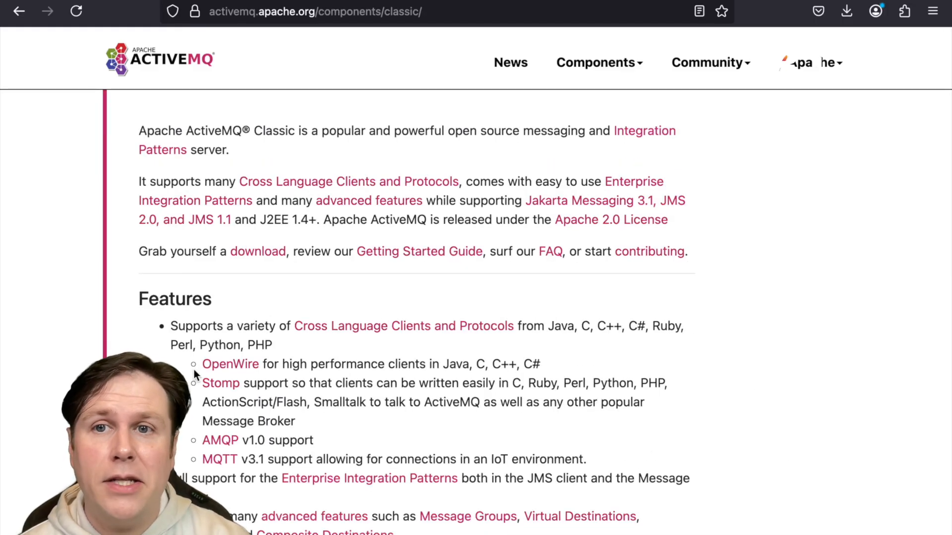
- Open the ActiveMQ Classic download page via the intro 'download' link
{"action": "left_click", "coordinate": [256, 253]}
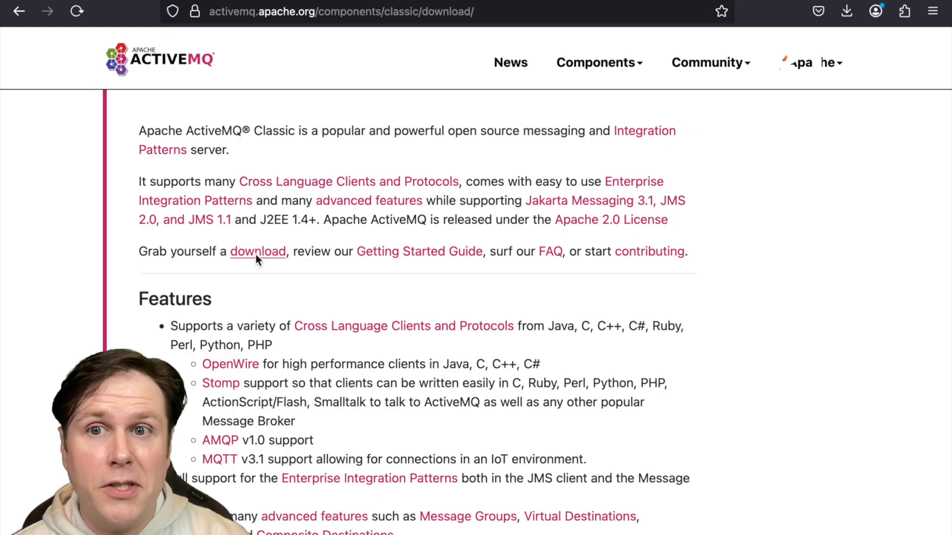
{"action": "scroll", "coordinate": [274, 308], "scroll_direction": "down", "scroll_amount": 2}
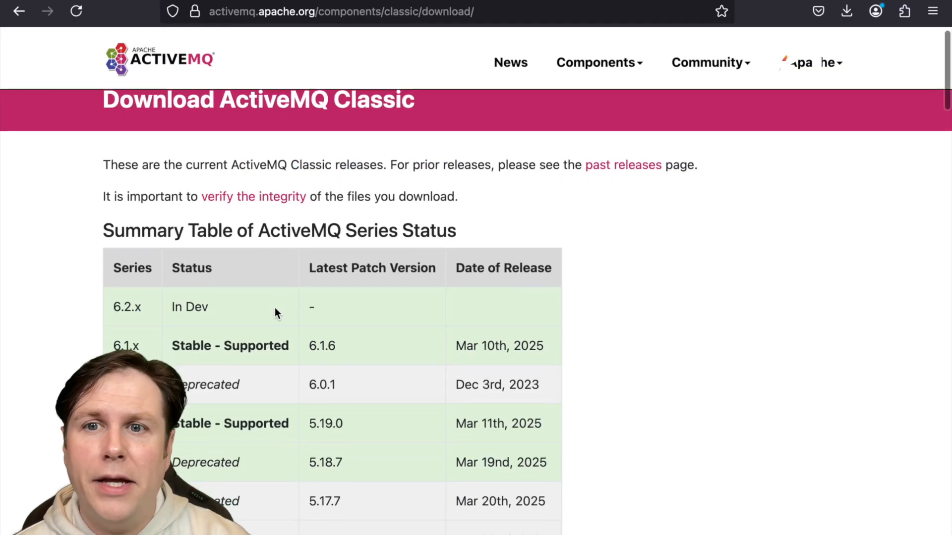
{"action": "scroll", "coordinate": [274, 307], "scroll_direction": "down", "scroll_amount": 1}
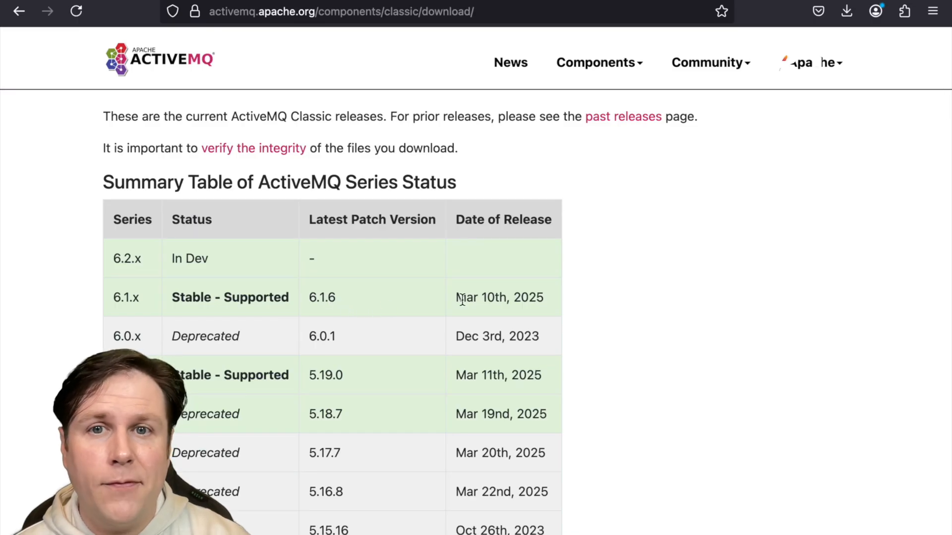
{"action": "scroll", "coordinate": [441, 332], "scroll_direction": "down", "scroll_amount": 2}
{"action": "scroll", "coordinate": [442, 332], "scroll_direction": "down", "scroll_amount": 4}
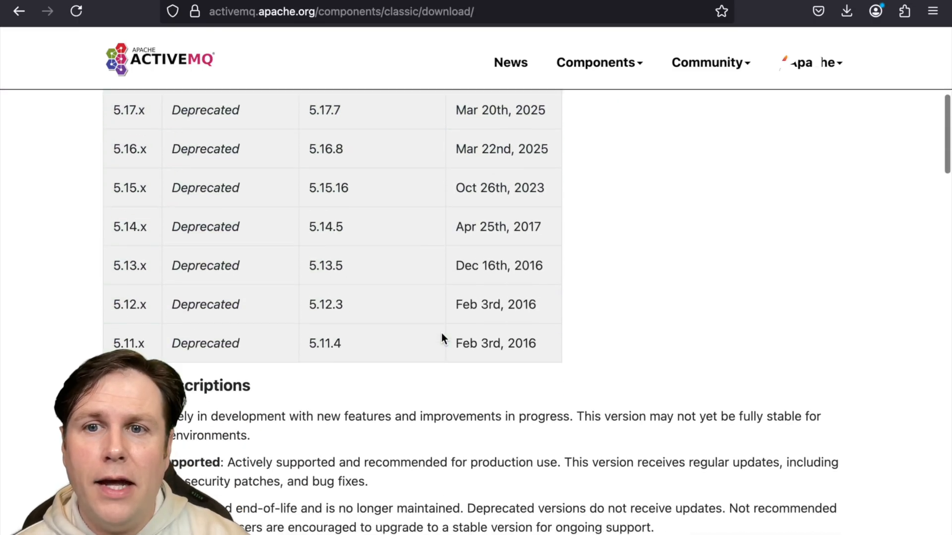
{"action": "scroll", "coordinate": [441, 332], "scroll_direction": "down", "scroll_amount": 4}
{"action": "scroll", "coordinate": [441, 332], "scroll_direction": "down", "scroll_amount": 2}
{"action": "scroll", "coordinate": [441, 332], "scroll_direction": "down", "scroll_amount": 2}
{"action": "scroll", "coordinate": [441, 332], "scroll_direction": "down", "scroll_amount": 2}
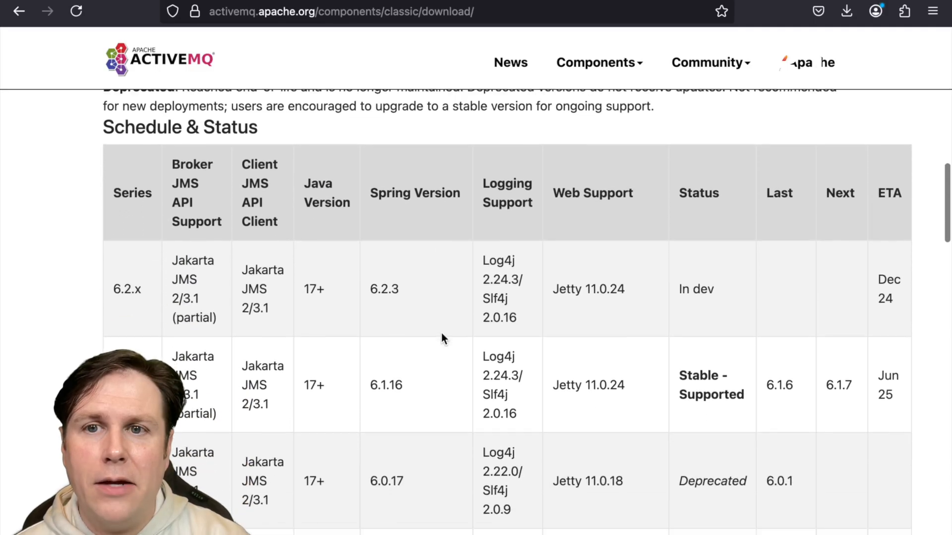
{"action": "scroll", "coordinate": [441, 332], "scroll_direction": "down", "scroll_amount": 2}
{"action": "scroll", "coordinate": [441, 332], "scroll_direction": "down", "scroll_amount": 1}
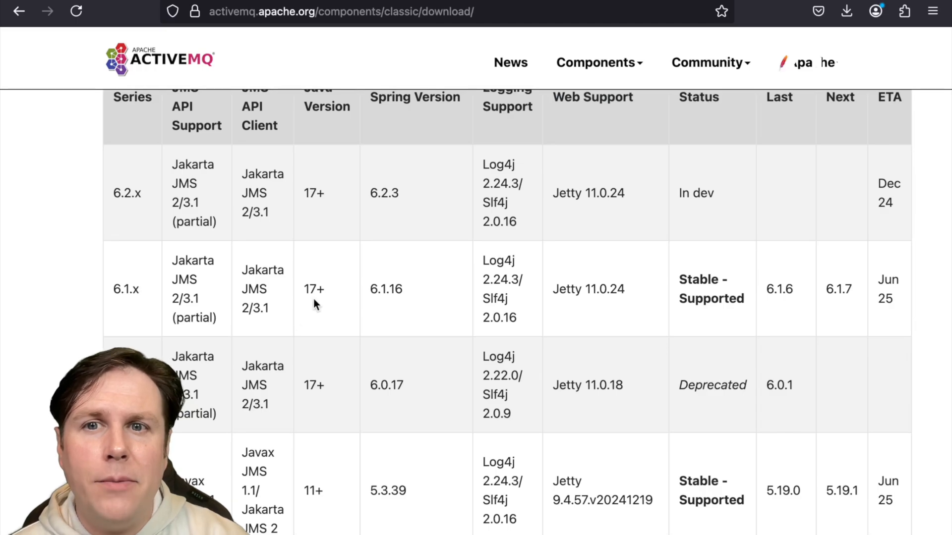
{"action": "scroll", "coordinate": [349, 291], "scroll_direction": "down", "scroll_amount": 2}
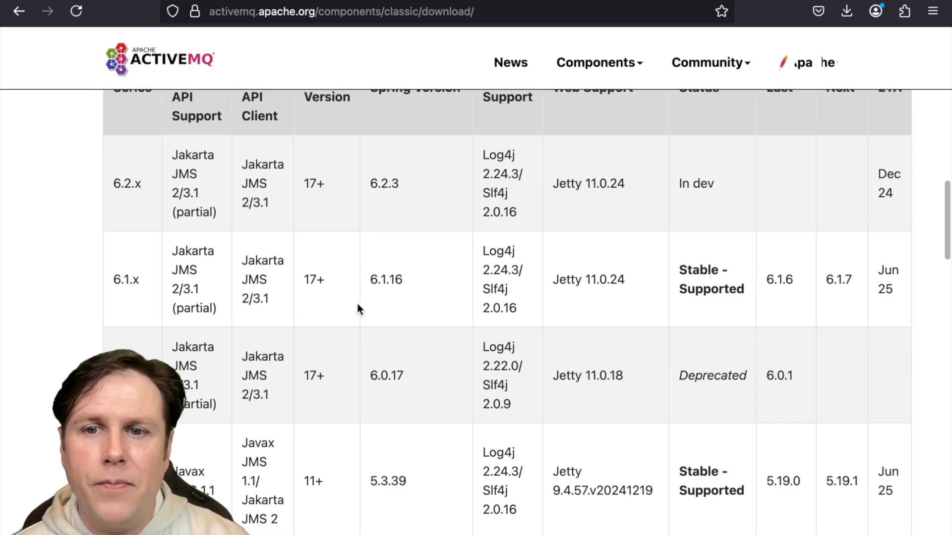
{"action": "scroll", "coordinate": [357, 303], "scroll_direction": "down", "scroll_amount": 5}
{"action": "scroll", "coordinate": [357, 304], "scroll_direction": "down", "scroll_amount": 5}
{"action": "scroll", "coordinate": [356, 304], "scroll_direction": "down", "scroll_amount": 5}
{"action": "scroll", "coordinate": [357, 303], "scroll_direction": "down", "scroll_amount": 5}
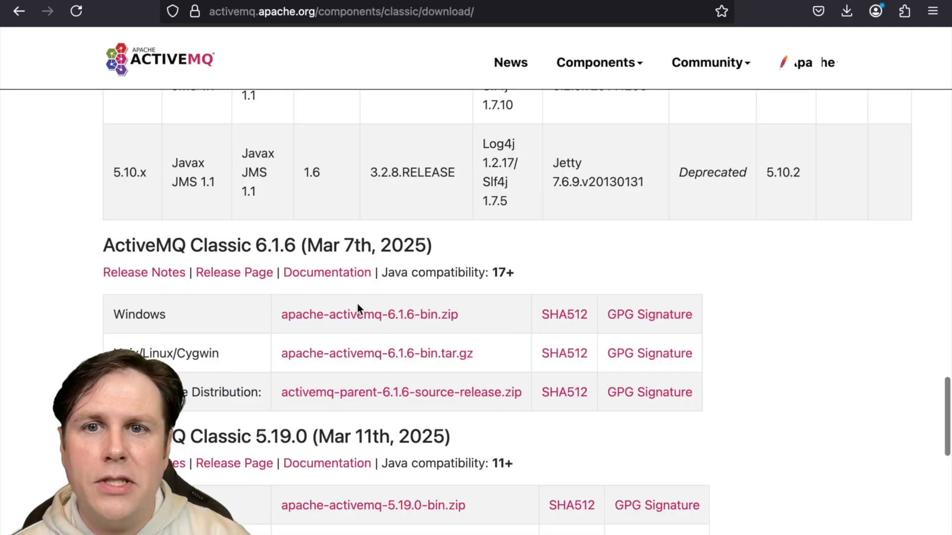
{"action": "scroll", "coordinate": [357, 303], "scroll_direction": "down", "scroll_amount": 2}
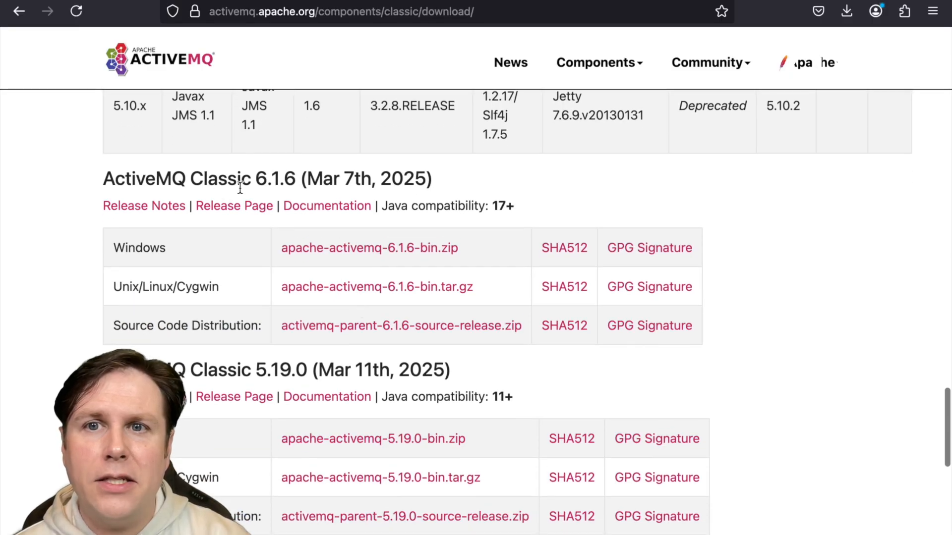
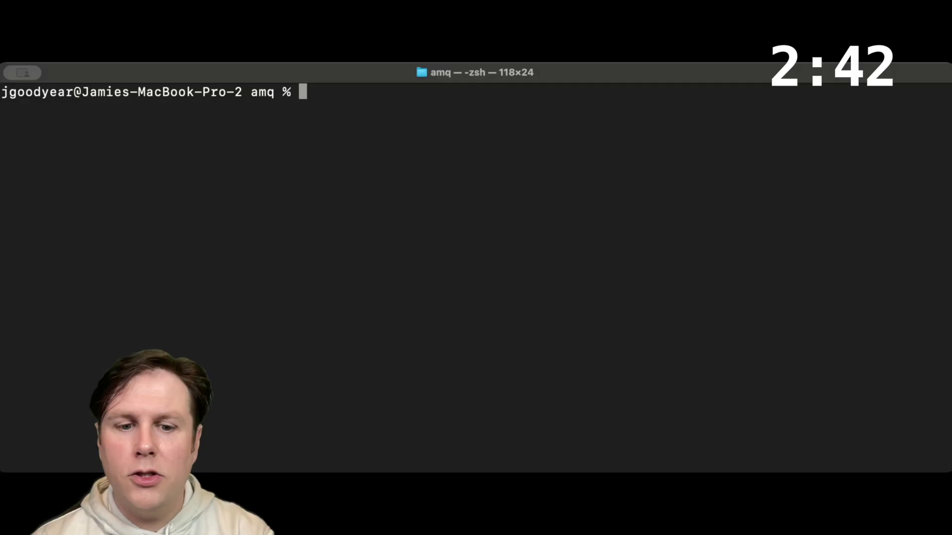
{"action": "type", "text": "ls"}
- List the amq folder showing apache-activemq-6.1.6 and its downloaded archive
{"action": "key", "text": "Return"}
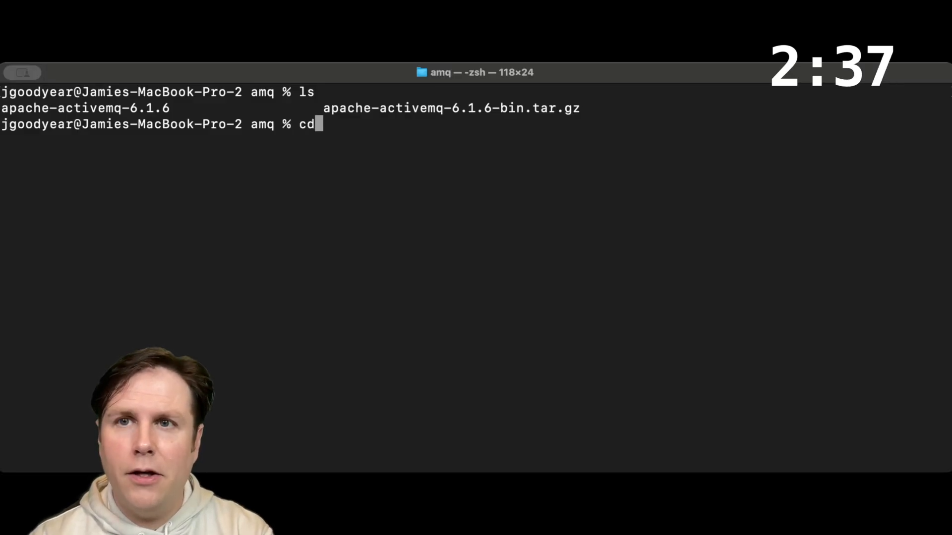
{"action": "type", "text": " ap"}
- Enter apache-activemq-6.1.6 and list its top-level contents and the bin folder
{"action": "key", "text": "Tab"}
{"action": "key", "text": "Return"}
{"action": "type", "text": "ls"}
{"action": "key", "text": "Return"}
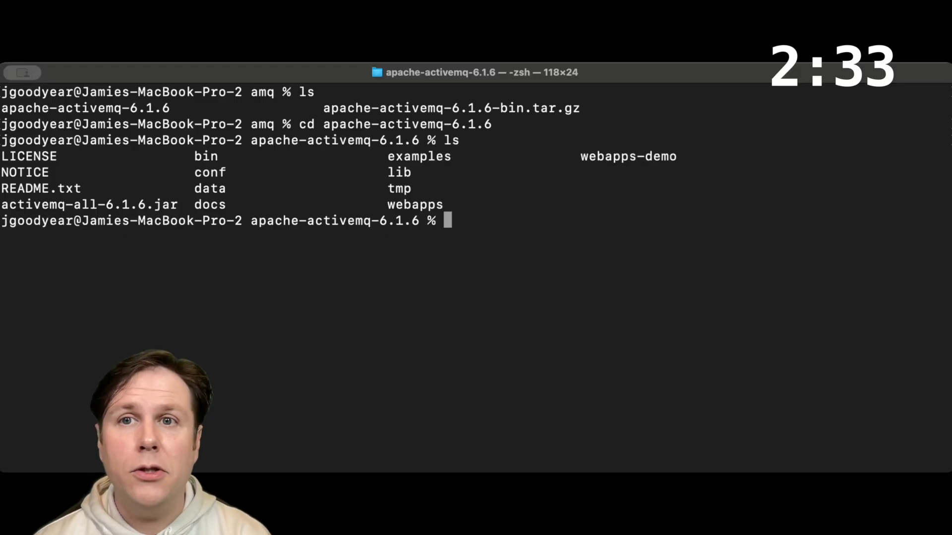
{"action": "type", "text": "ls bin/"}
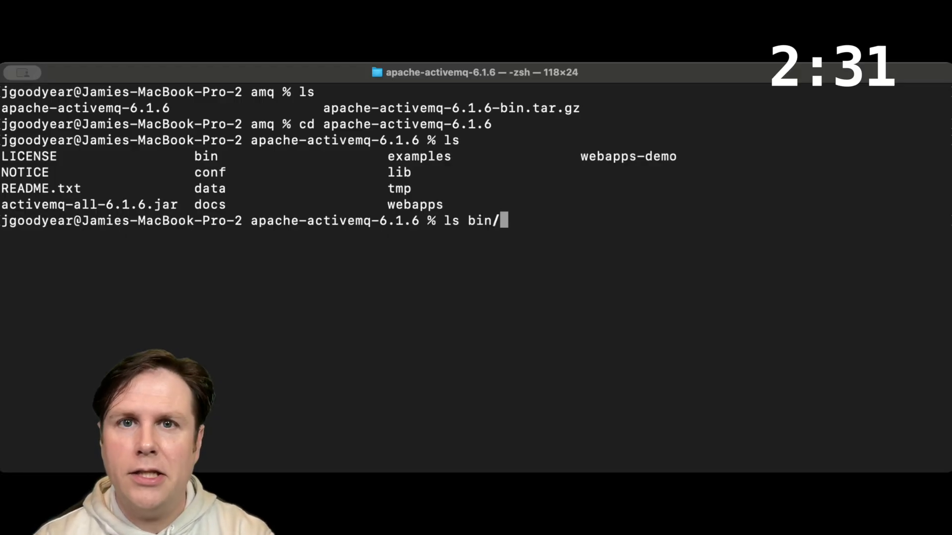
{"action": "key", "text": "Return"}
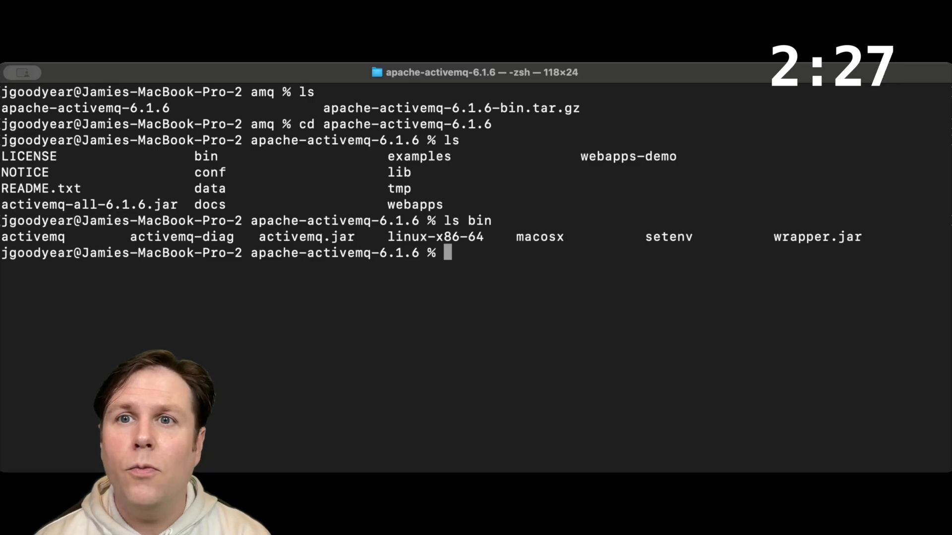
{"action": "type", "text": "ls c"}
- List the conf, data and examples folders of the broker
{"action": "key", "text": "Tab"}
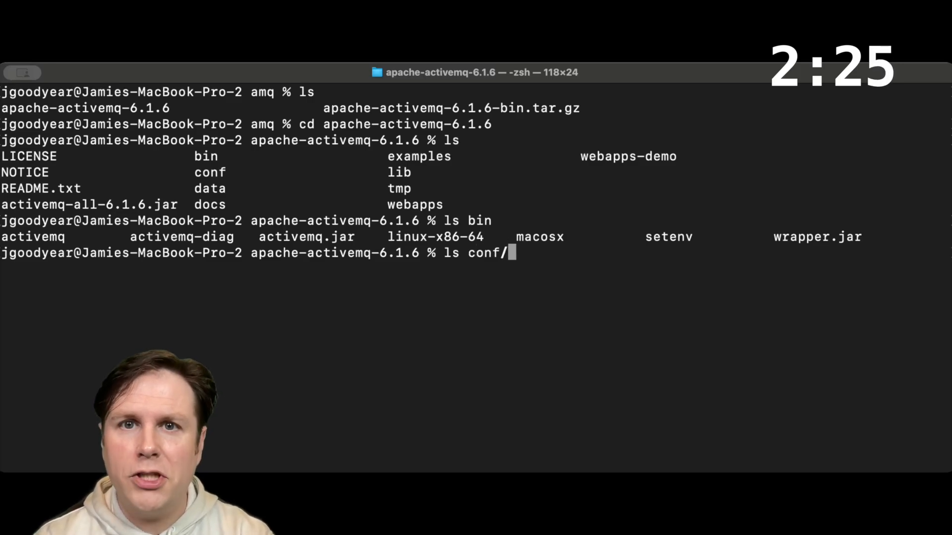
{"action": "key", "text": "Return"}
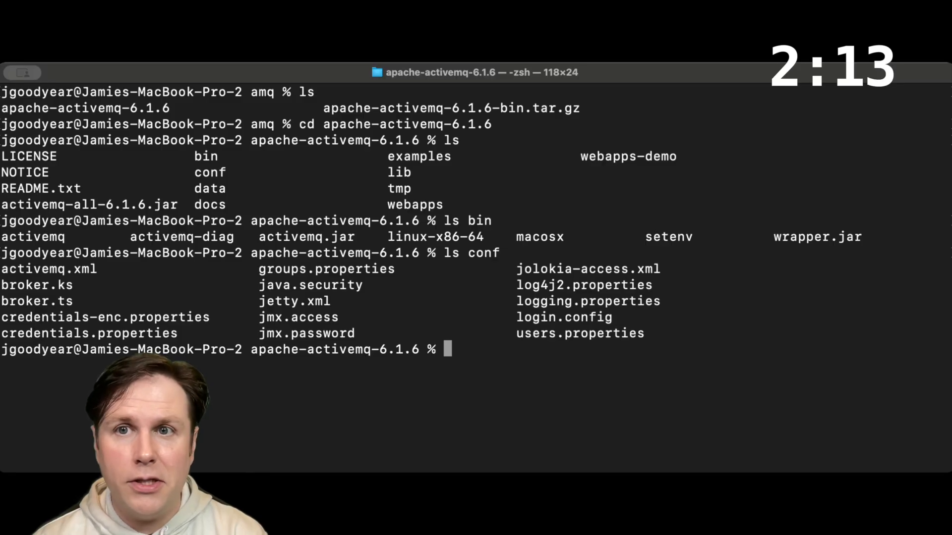
{"action": "type", "text": "ls "}
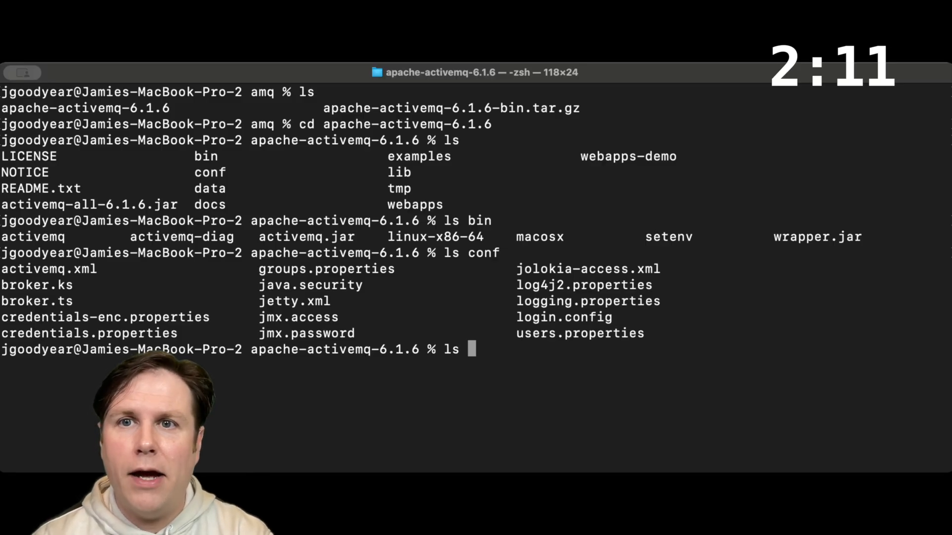
{"action": "type", "text": "data"}
{"action": "key", "text": "Return"}
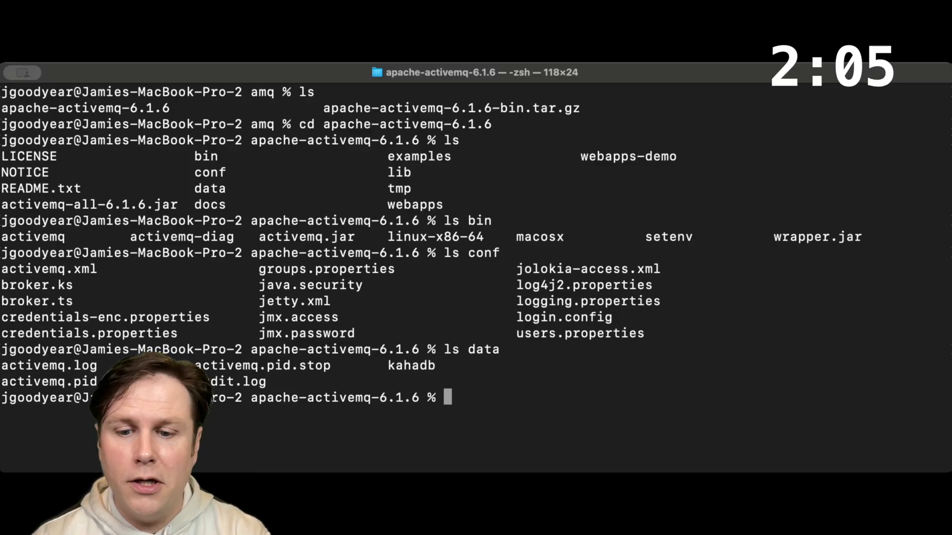
{"action": "type", "text": "ls examples/"}
{"action": "key", "text": "Return"}
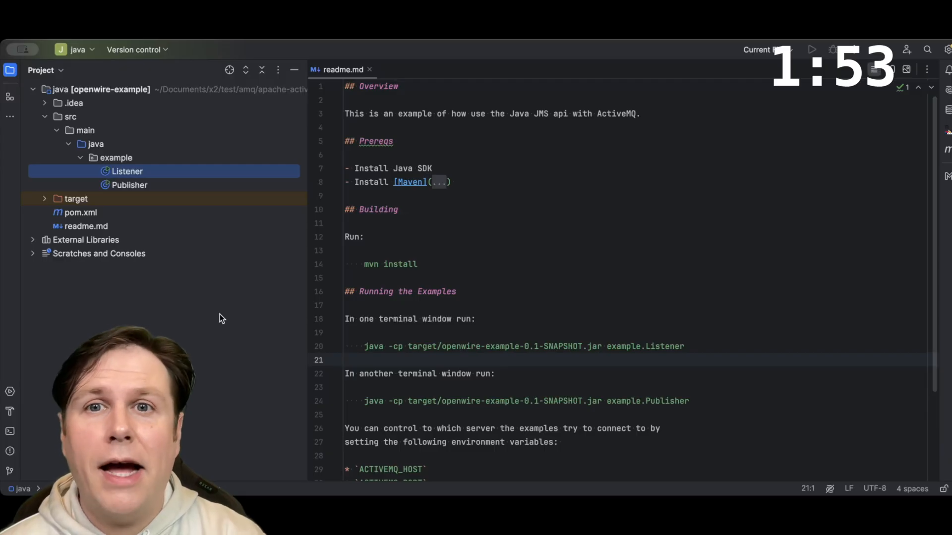
- View the Publisher source sending 10000 messages, then the Listener source
{"action": "left_click", "coordinate": [131, 186]}
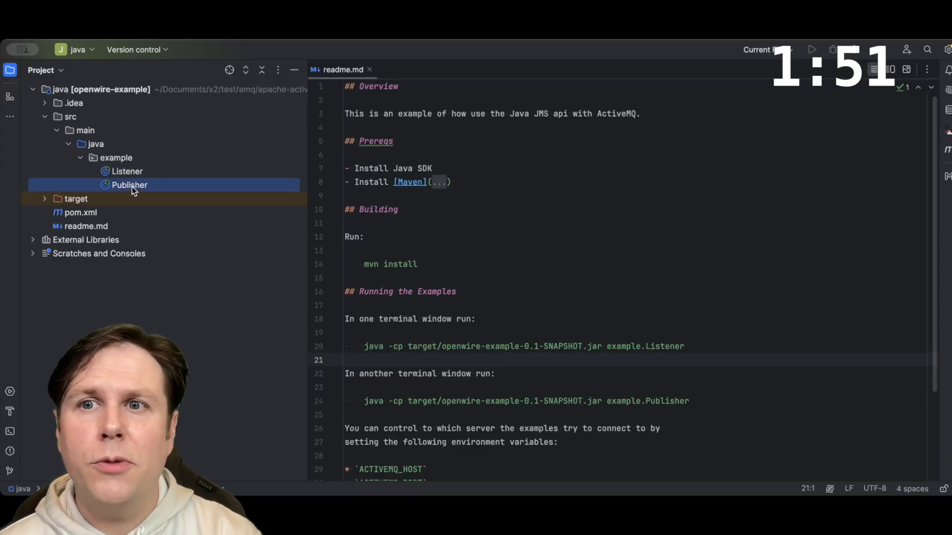
{"action": "double_click", "coordinate": [132, 185]}
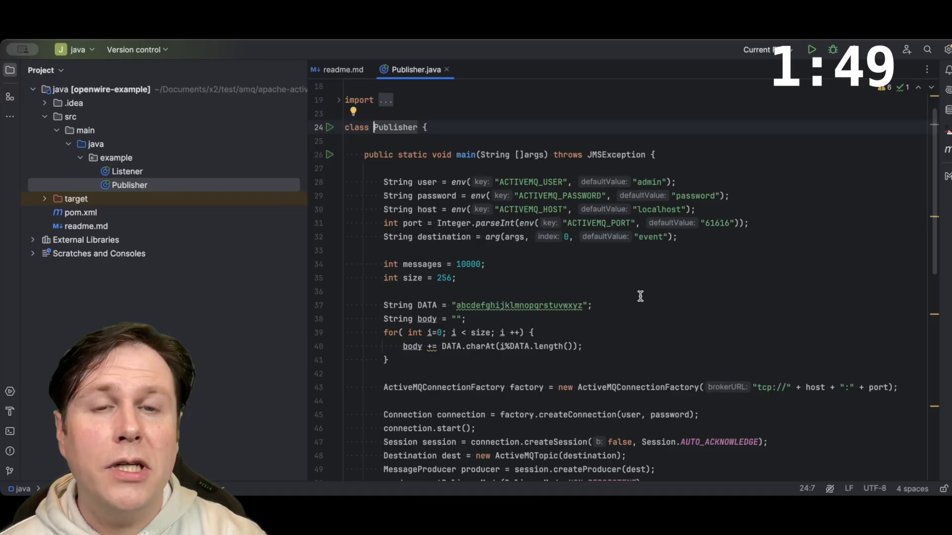
{"action": "scroll", "coordinate": [639, 295], "scroll_direction": "down", "scroll_amount": 4}
{"action": "scroll", "coordinate": [610, 305], "scroll_direction": "down", "scroll_amount": 3}
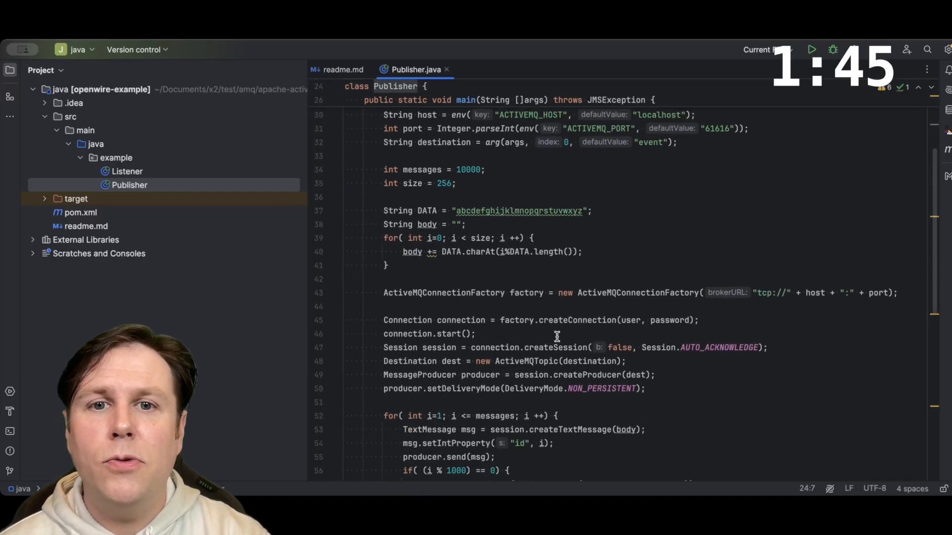
{"action": "scroll", "coordinate": [557, 337], "scroll_direction": "down", "scroll_amount": 2}
{"action": "scroll", "coordinate": [556, 336], "scroll_direction": "down", "scroll_amount": 2}
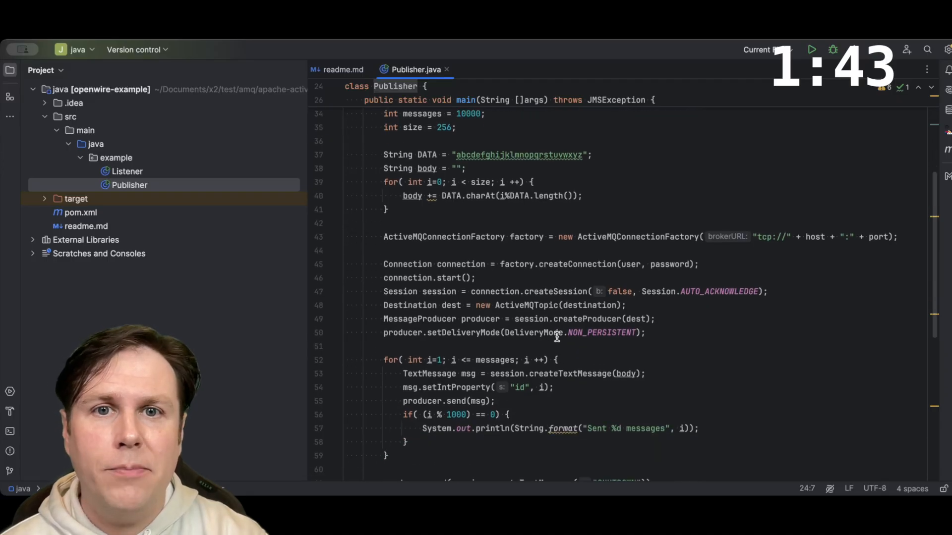
{"action": "left_click", "coordinate": [214, 170]}
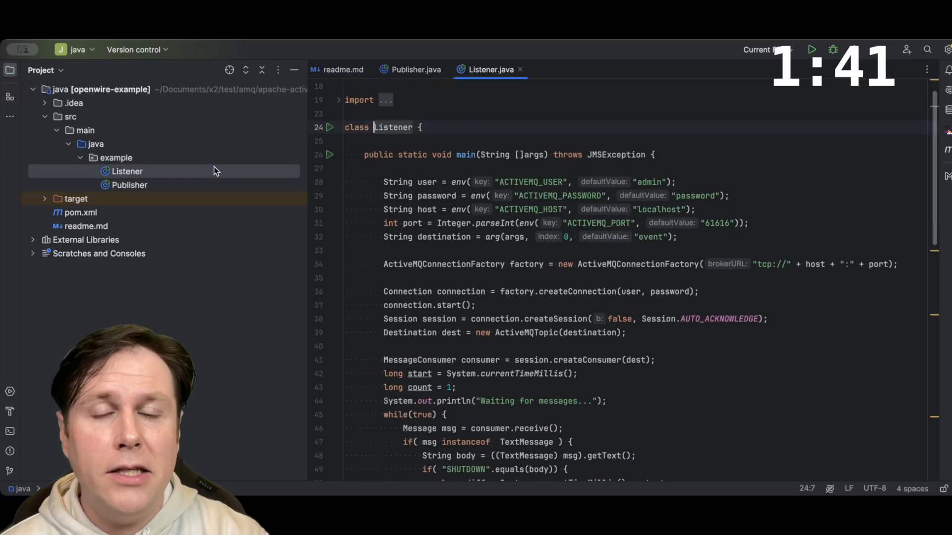
{"action": "scroll", "coordinate": [488, 269], "scroll_direction": "down", "scroll_amount": 2}
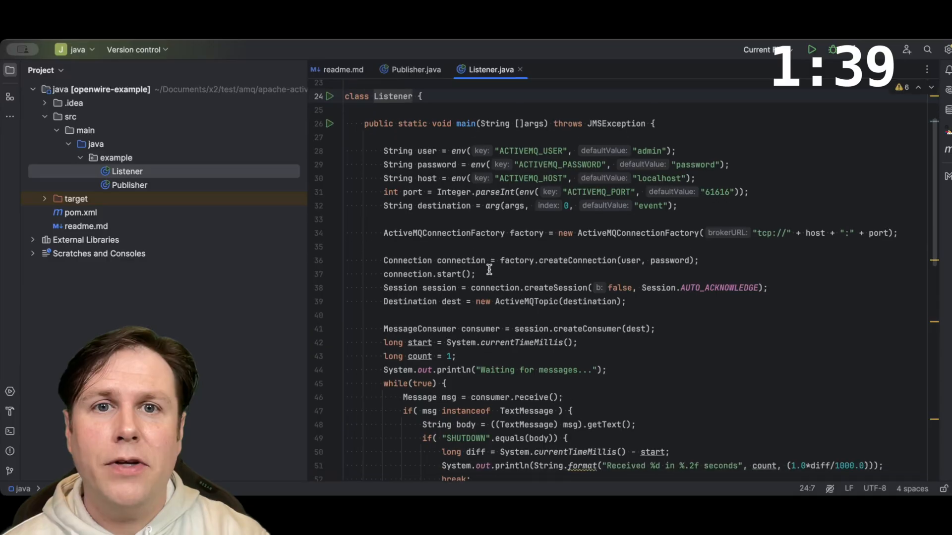
{"action": "scroll", "coordinate": [488, 269], "scroll_direction": "down", "scroll_amount": 1}
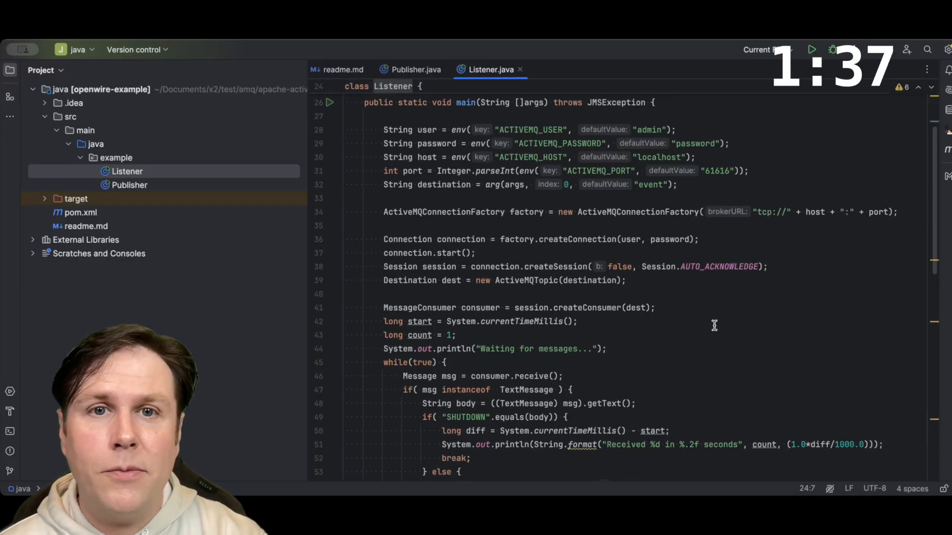
{"action": "scroll", "coordinate": [714, 325], "scroll_direction": "down", "scroll_amount": 2}
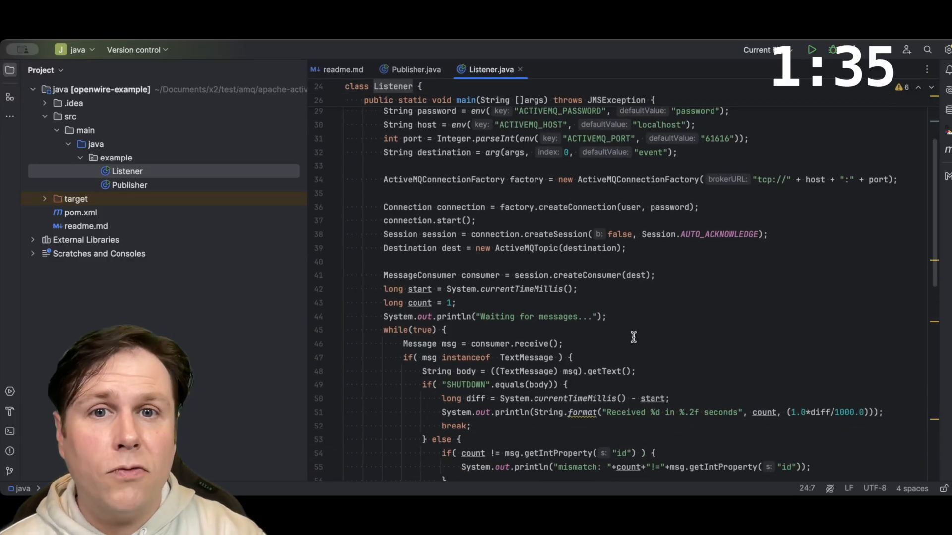
{"action": "scroll", "coordinate": [616, 337], "scroll_direction": "down", "scroll_amount": 4}
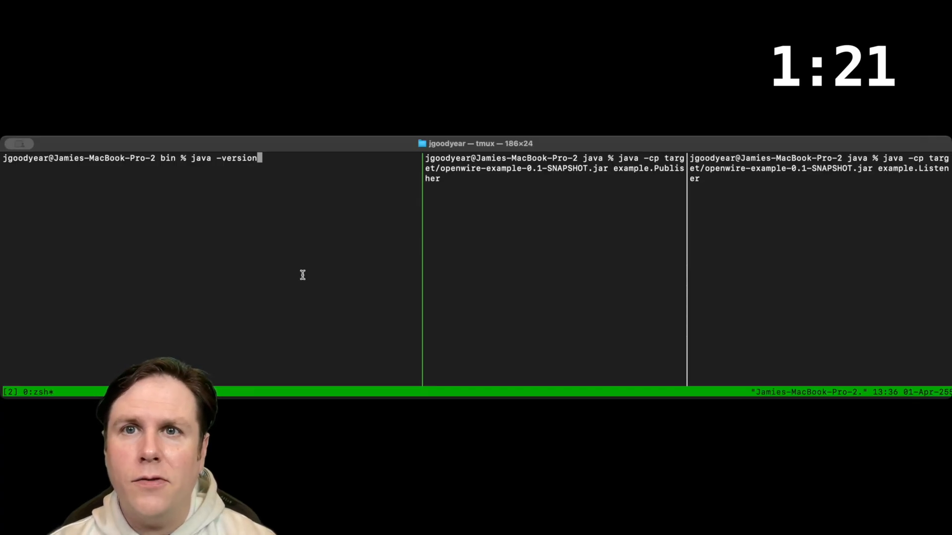
- Confirm Java 21, start the broker with ./activemq console and highlight ActiveMQ 6.1.6 in the log
{"action": "key", "text": "Return"}
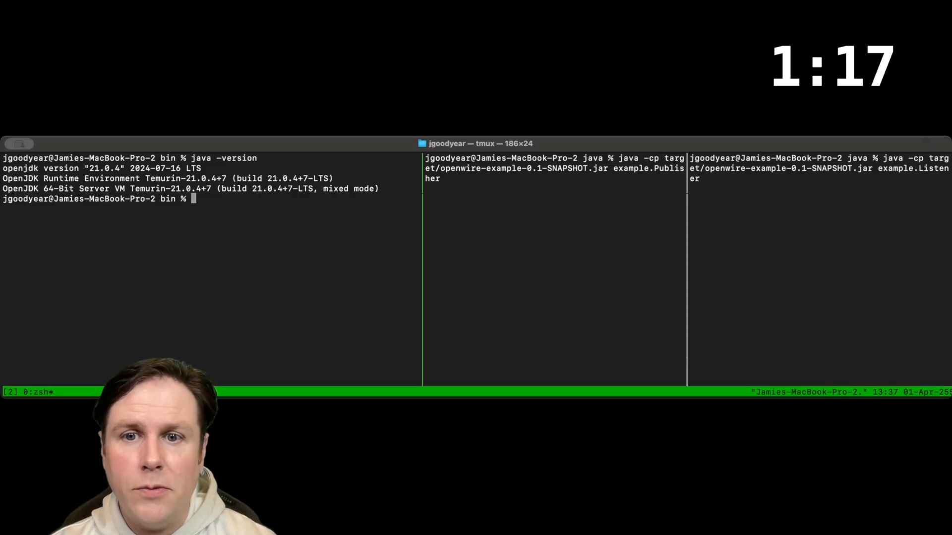
{"action": "type", "text": "./activemq "}
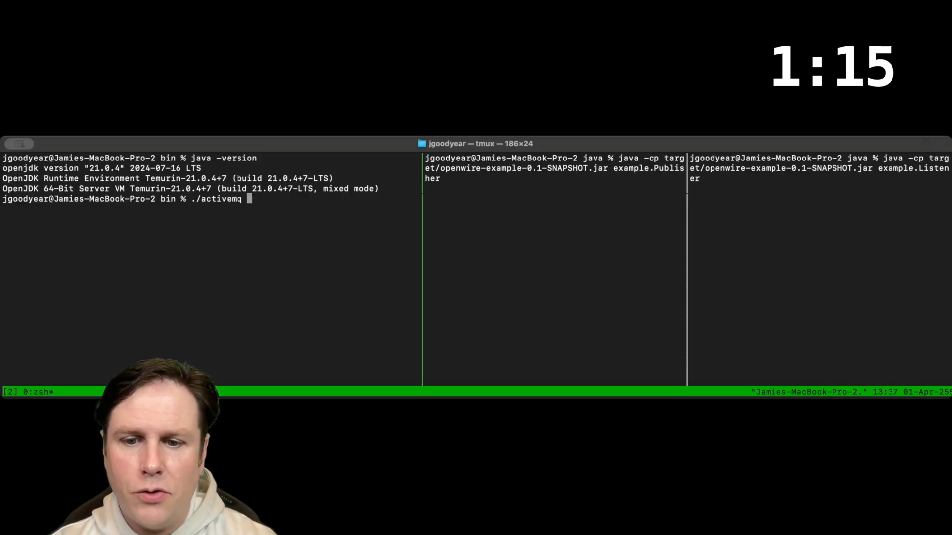
{"action": "type", "text": "console"}
{"action": "key", "text": "Return"}
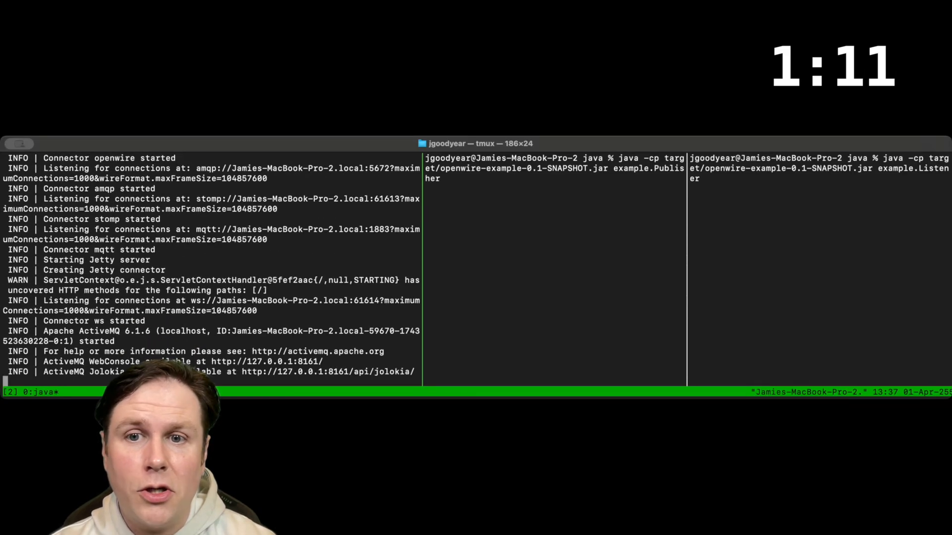
{"action": "left_click_drag", "start_coordinate": [80, 332], "coordinate": [152, 332]}
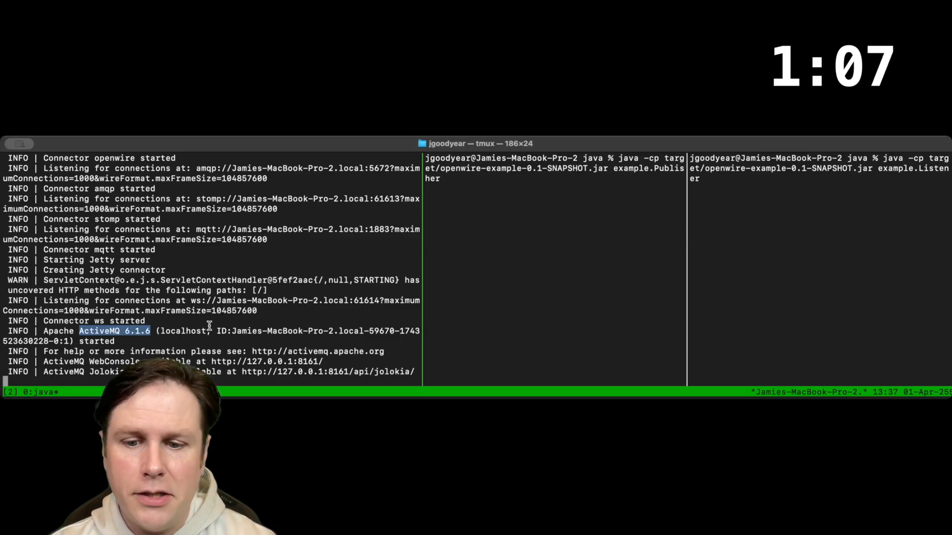
- Start the Listener in its tmux pane, waiting for messages
{"action": "key", "text": "ctrl+b"}
{"action": "key", "text": "Right"}
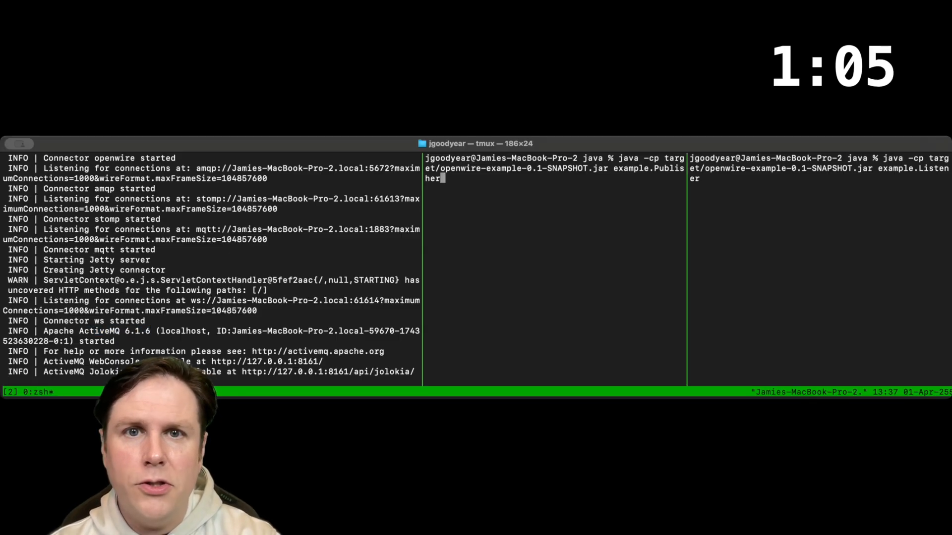
{"action": "key", "text": "ctrl+b"}
{"action": "key", "text": "Right"}
{"action": "key", "text": "Return"}
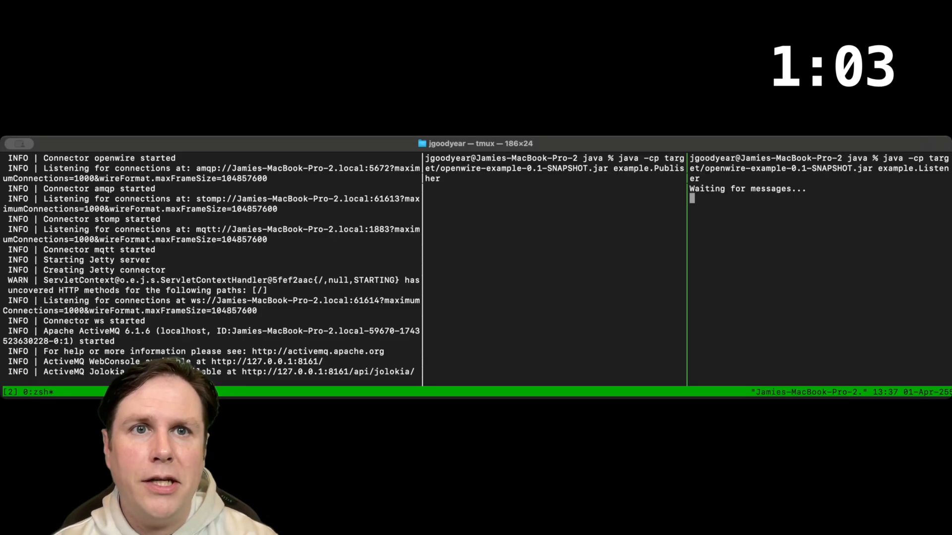
- Run the Publisher in its pane so 10000 messages are sent and received
{"action": "key", "text": "ctrl+b"}
{"action": "key", "text": "Left"}
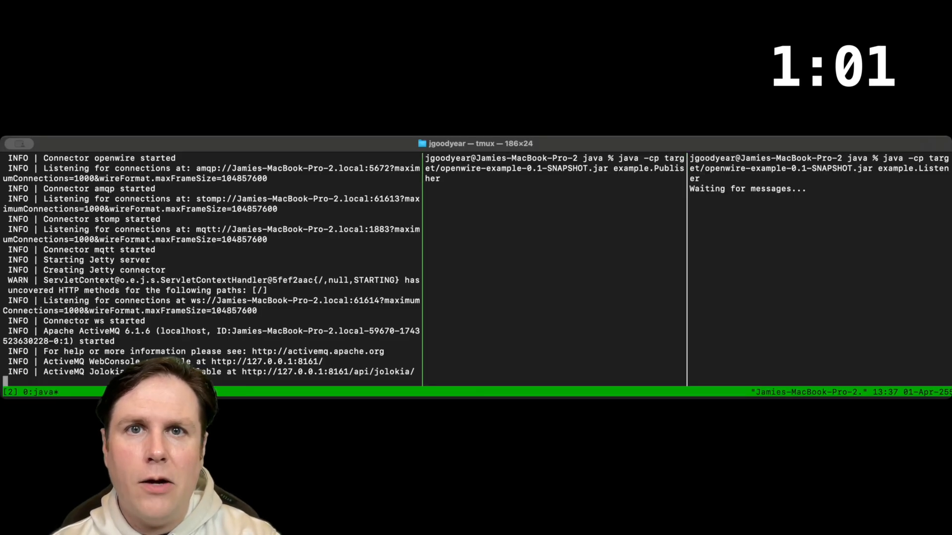
{"action": "key", "text": "Return"}
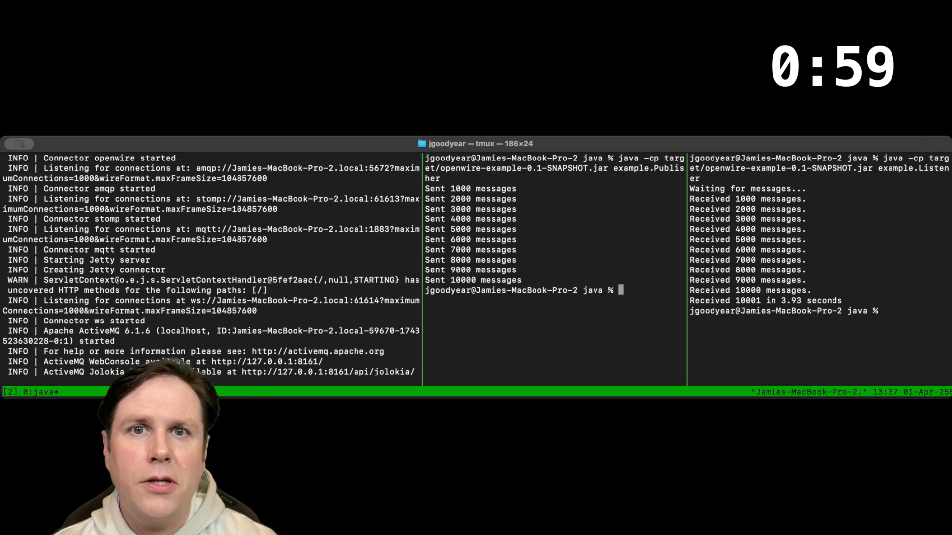